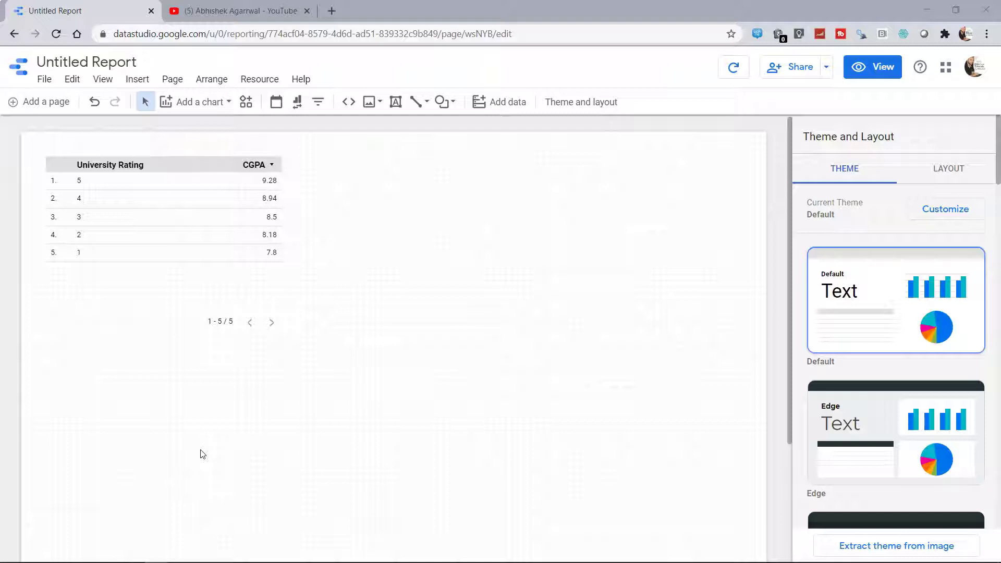
- Switch to the YouTube channel page and scroll down to the Channel Id below the Channel Tags
{"action": "key", "text": "ctrl+Tab"}
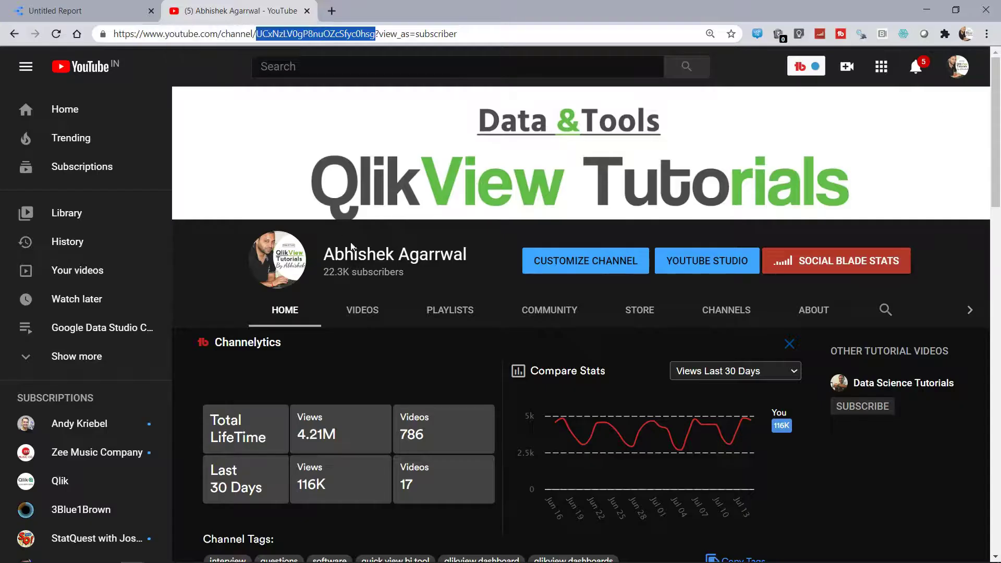
{"action": "scroll", "coordinate": [371, 289], "scroll_direction": "down", "scroll_amount": 5}
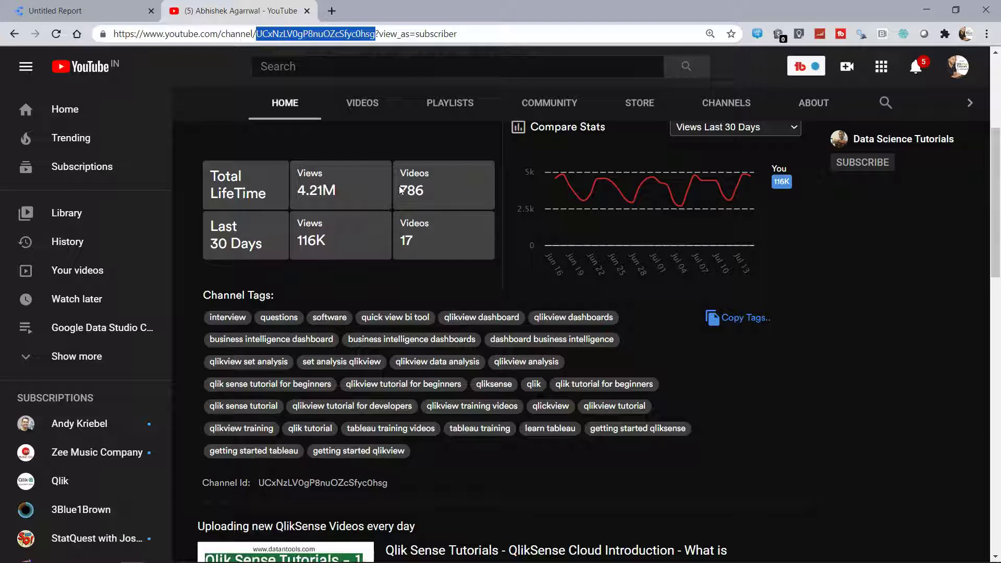
- Back in the Untitled Report, start adding data and choose the YouTube Analytics connector
{"action": "left_click", "coordinate": [118, 15]}
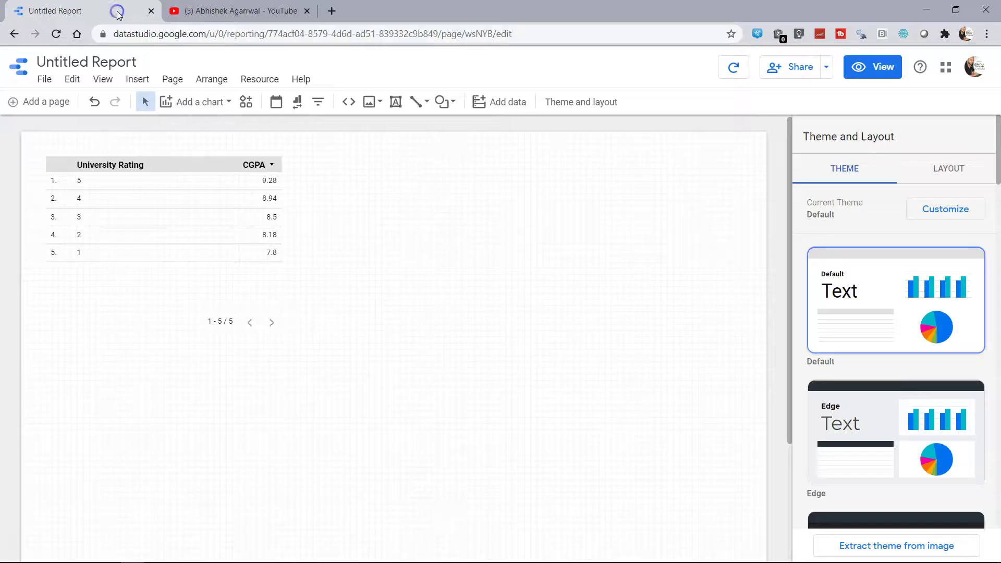
{"action": "left_click", "coordinate": [504, 103]}
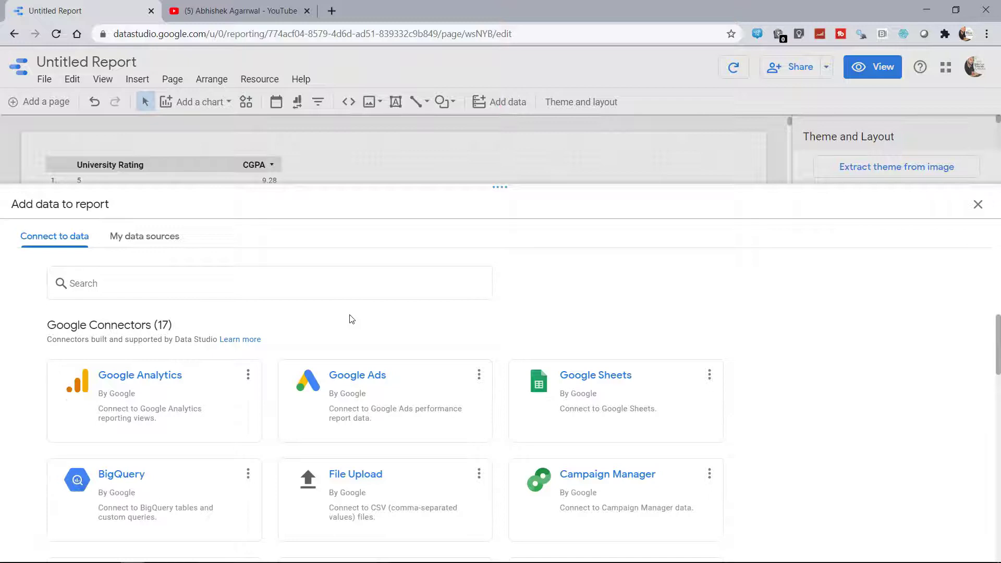
{"action": "scroll", "coordinate": [352, 318], "scroll_direction": "down", "scroll_amount": 8}
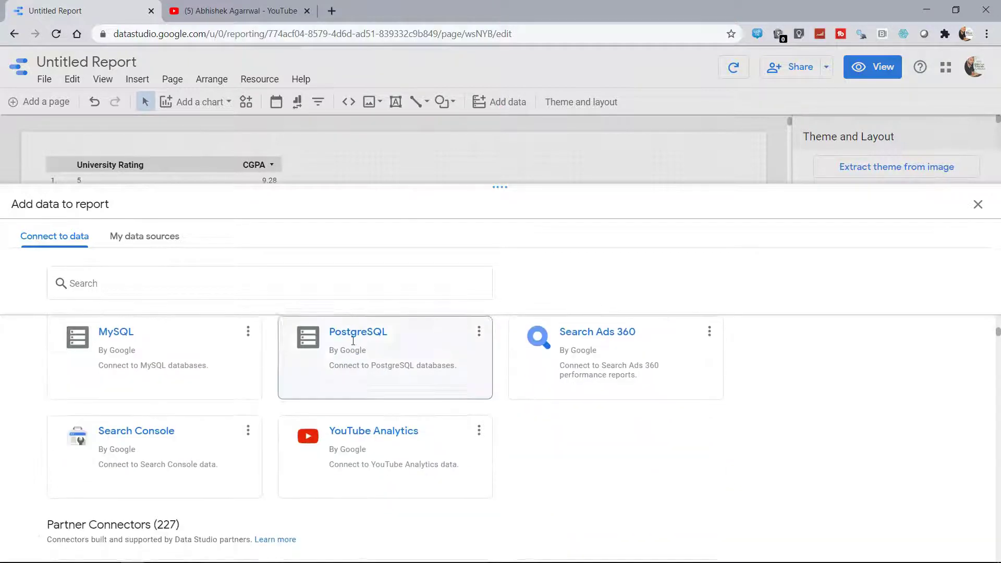
{"action": "left_click", "coordinate": [365, 446]}
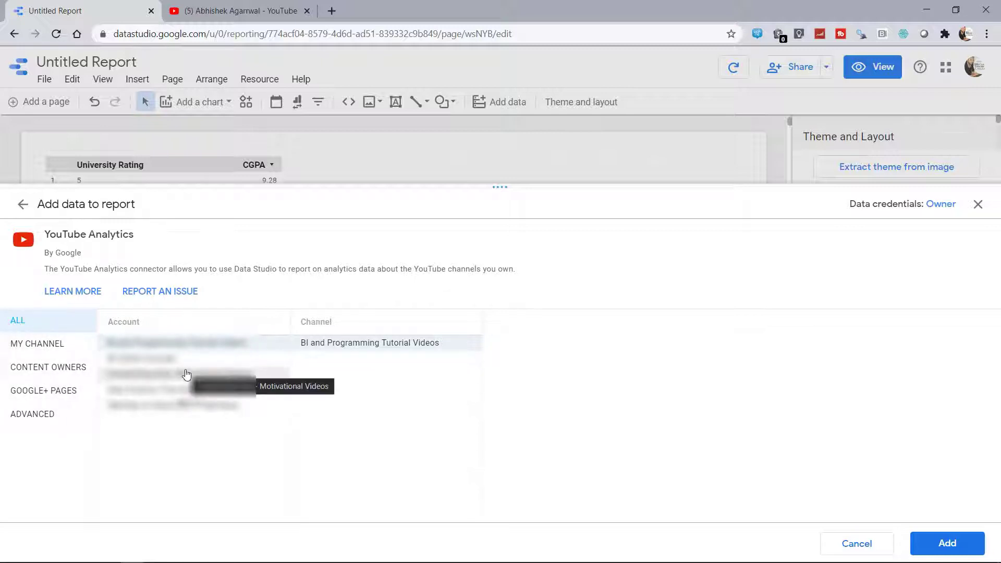
- Under Advanced, paste the copied Channel ID and add the channel's data to the report
{"action": "left_click", "coordinate": [61, 369]}
{"action": "left_click", "coordinate": [62, 355]}
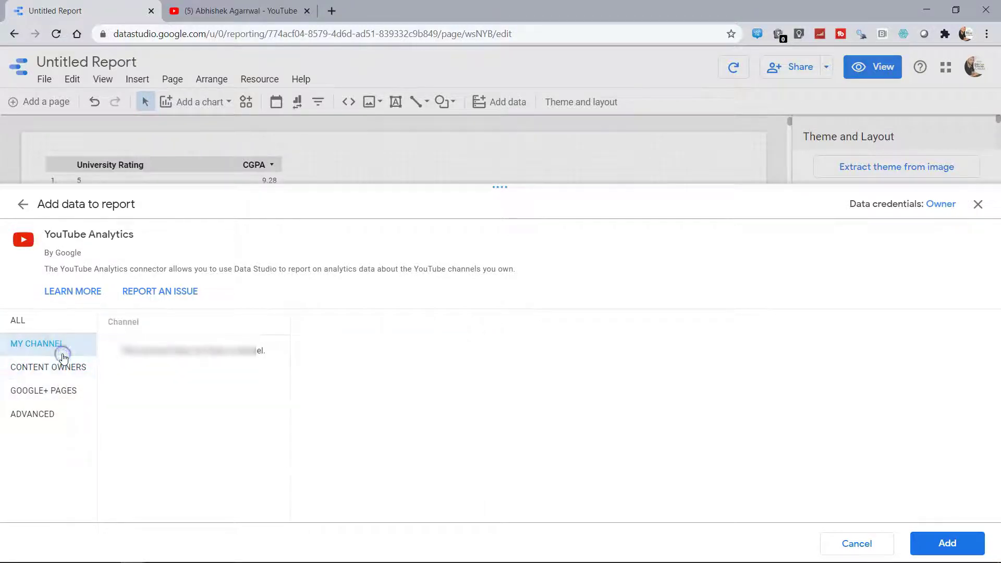
{"action": "left_click", "coordinate": [62, 391]}
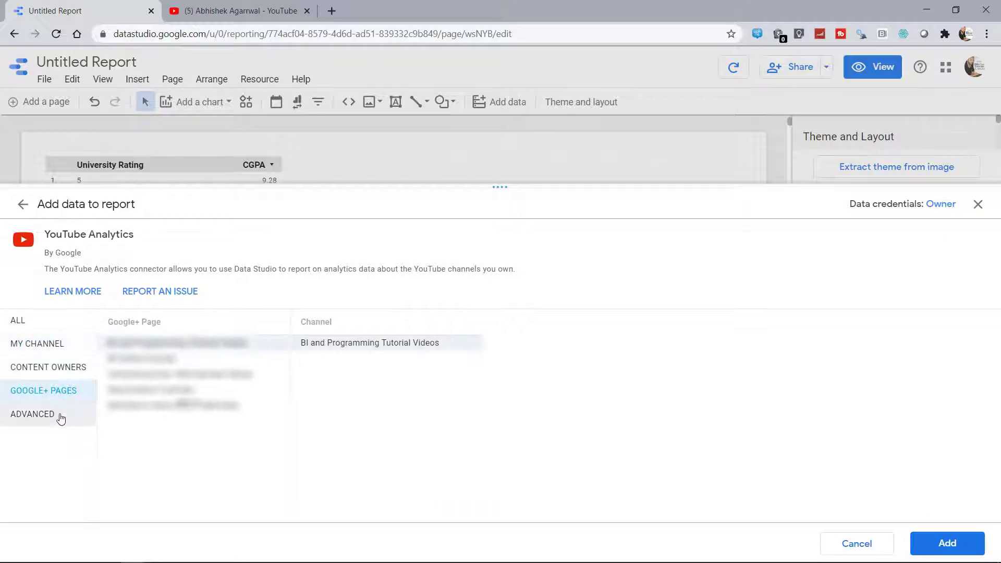
{"action": "left_click", "coordinate": [61, 417]}
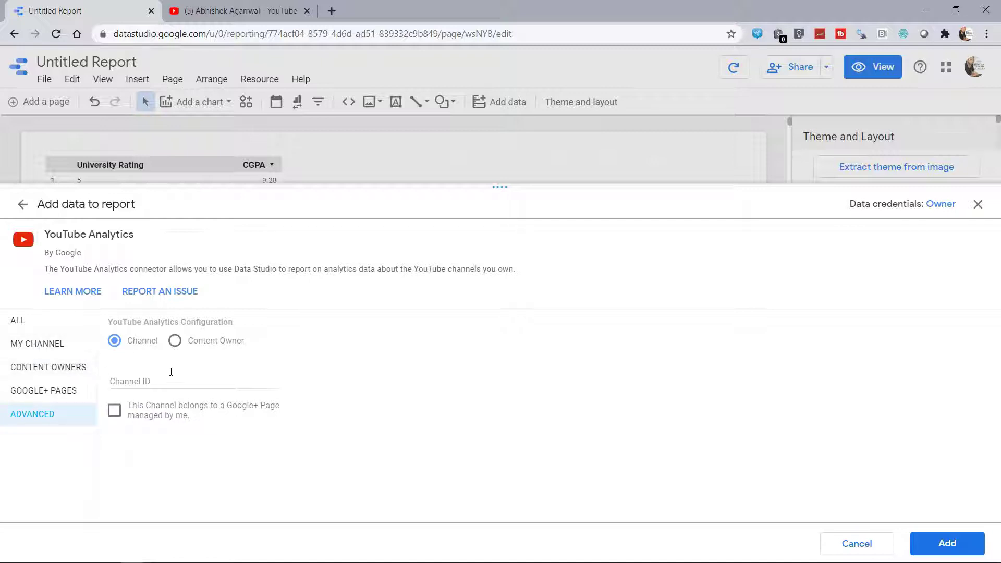
{"action": "left_click", "coordinate": [133, 384]}
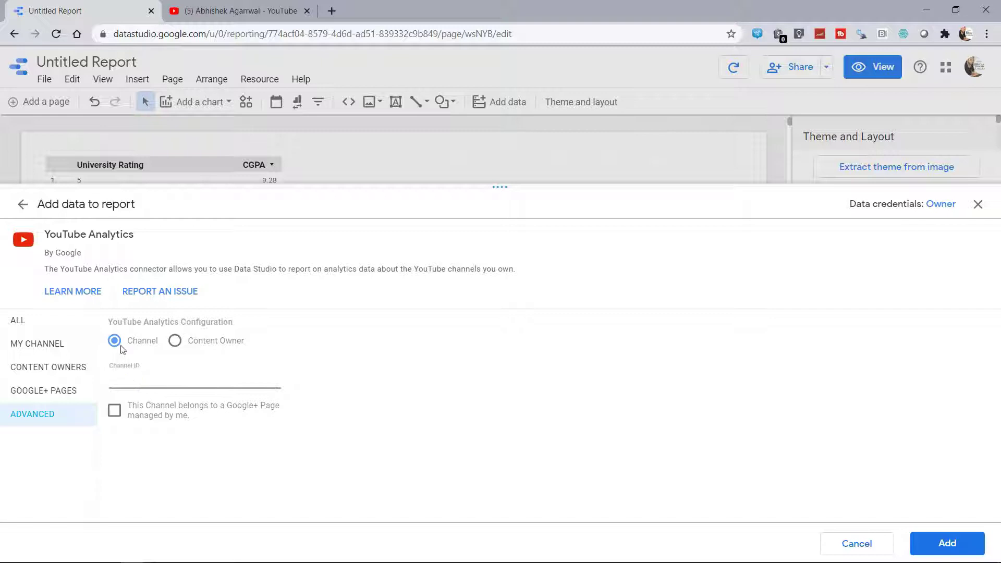
{"action": "type", "text": "UCxNzIV0gP8nuOZcSfyc0hsg"}
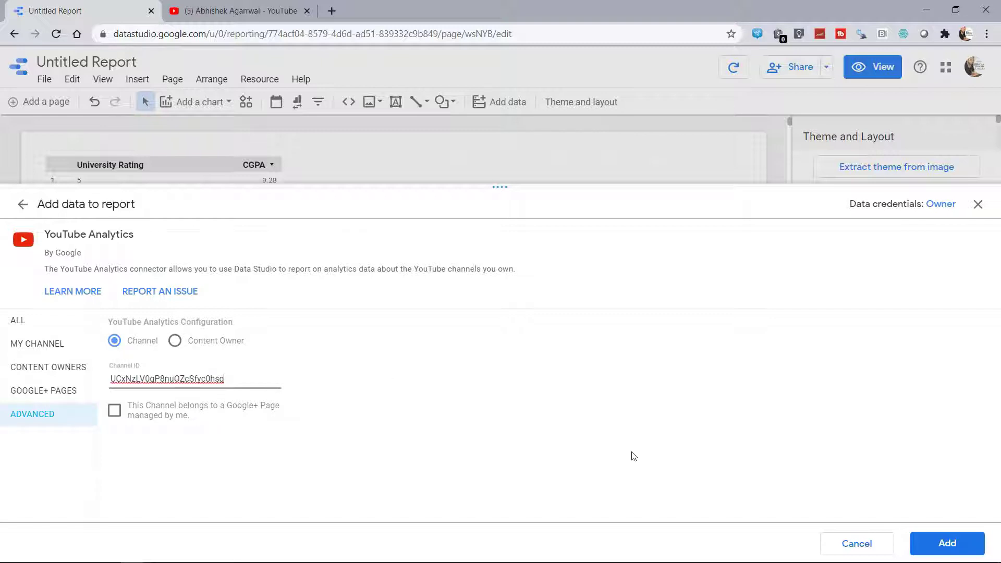
{"action": "left_click", "coordinate": [947, 542]}
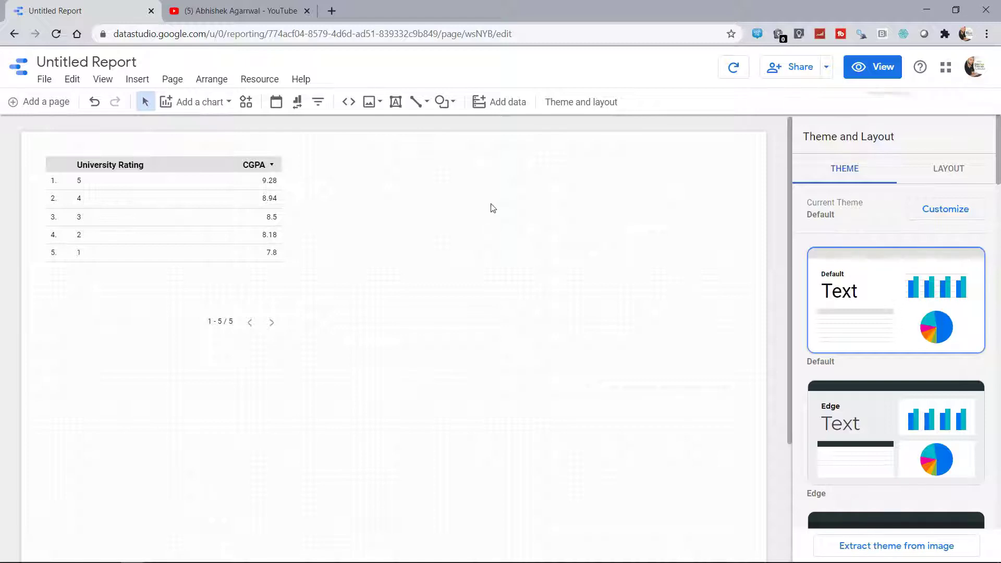
{"action": "key", "text": "ctrl+Tab"}
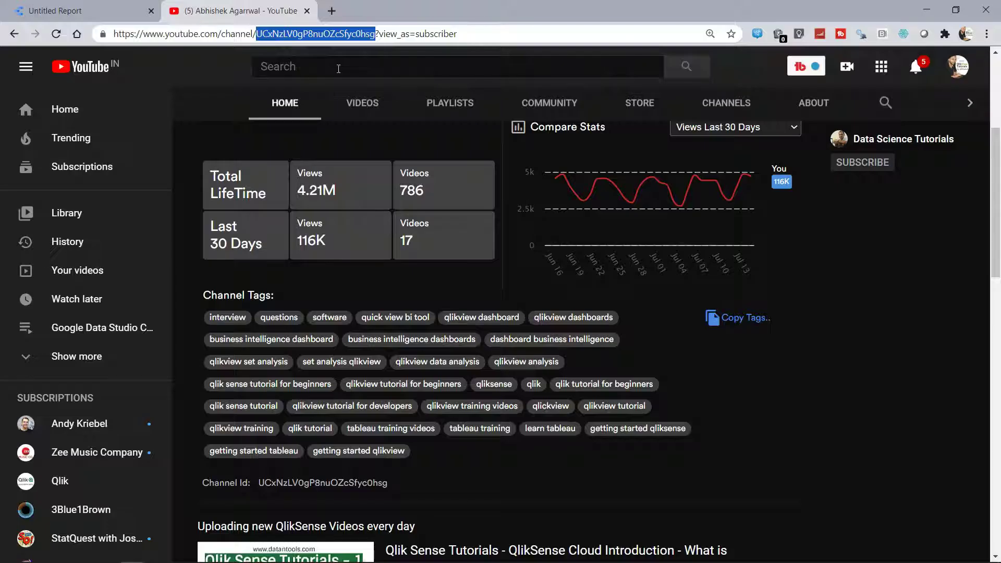
{"action": "left_click", "coordinate": [52, 10]}
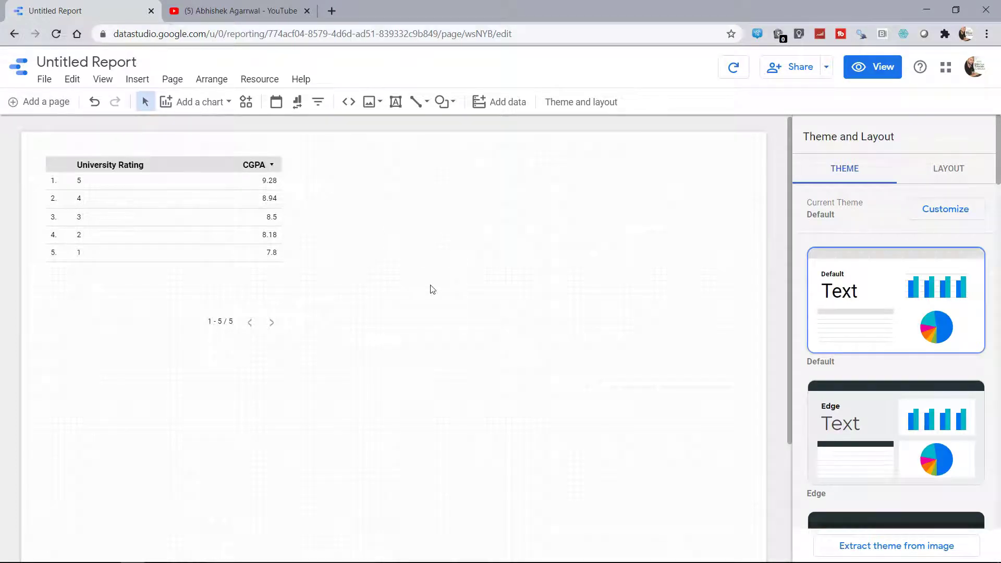
- Place a new table chart on the report canvas beside the first table
{"action": "left_click", "coordinate": [214, 103]}
{"action": "left_click", "coordinate": [179, 145]}
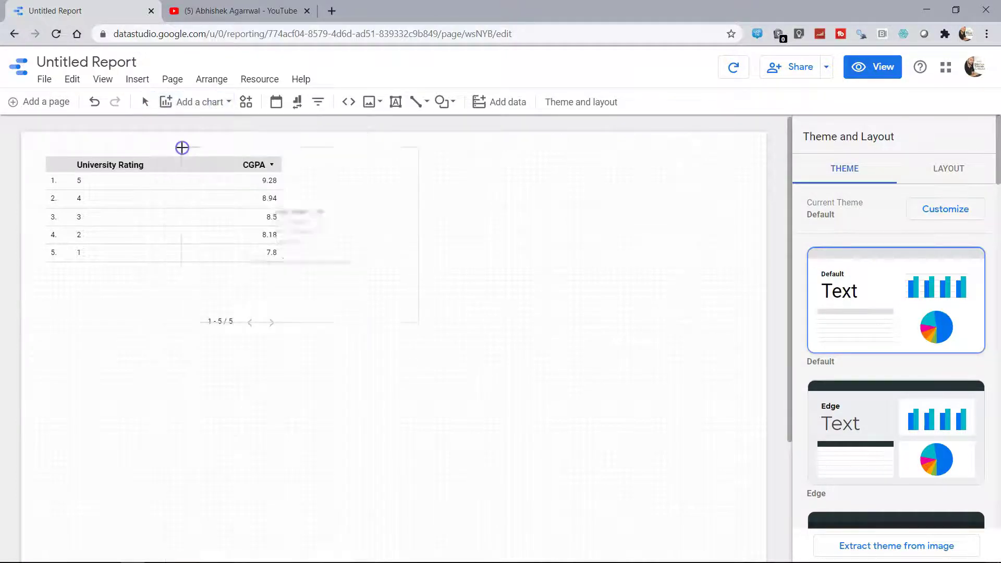
{"action": "left_click", "coordinate": [368, 156]}
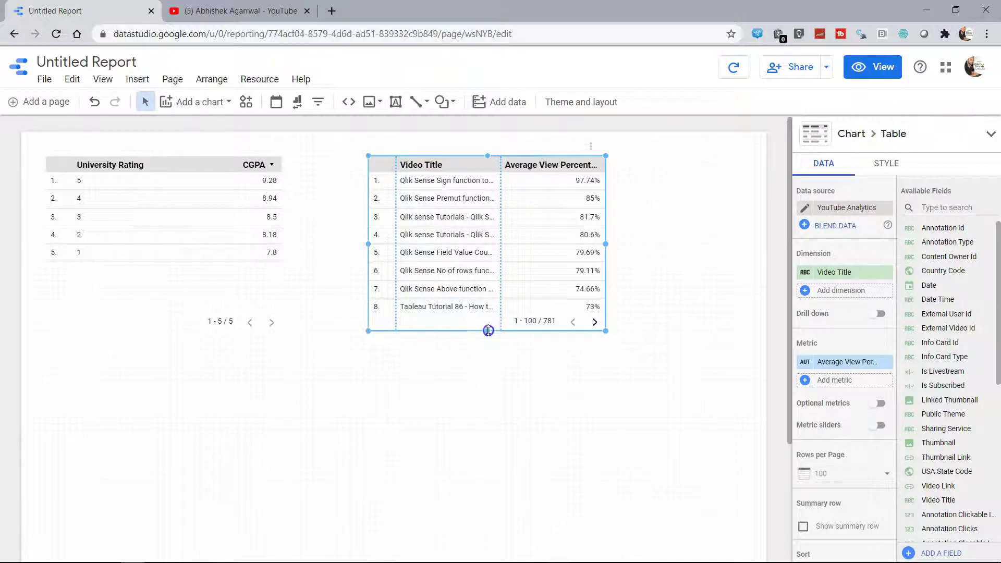
- Enlarge the video table to show 17 rows and widen the Video Title column
{"action": "left_click_drag", "start_coordinate": [488, 331], "coordinate": [499, 487]}
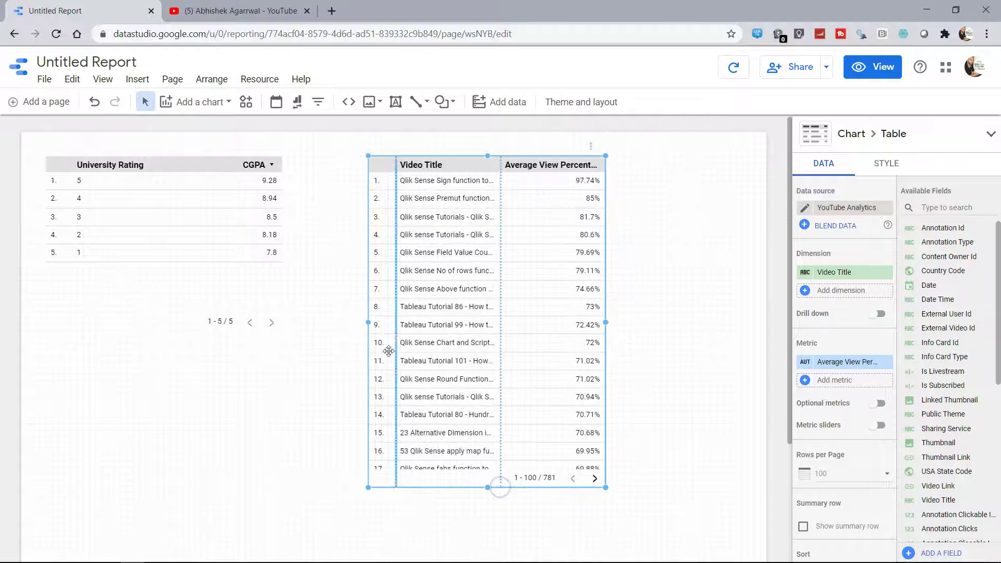
{"action": "left_click_drag", "start_coordinate": [368, 323], "coordinate": [301, 323]}
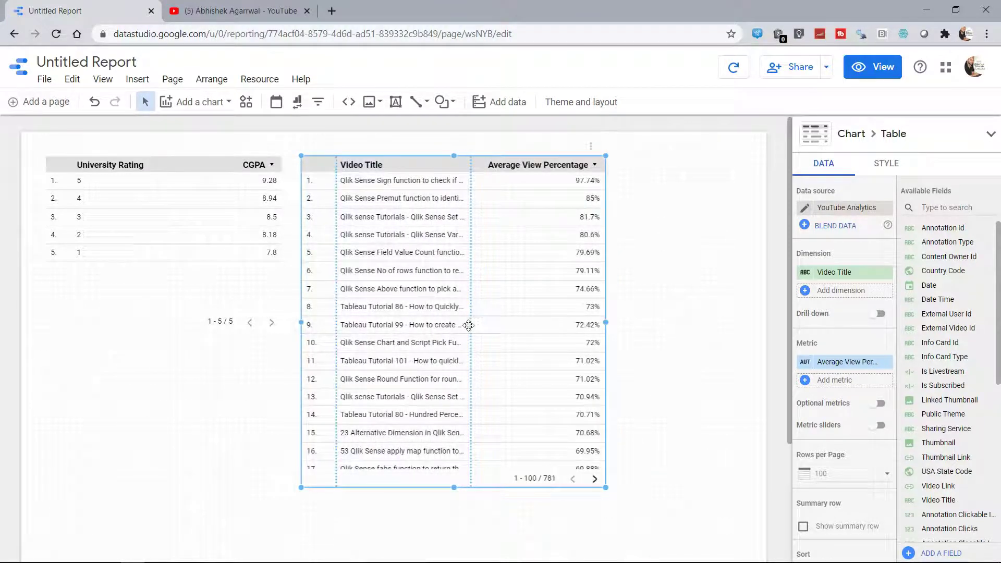
{"action": "left_click_drag", "start_coordinate": [470, 325], "coordinate": [536, 328]}
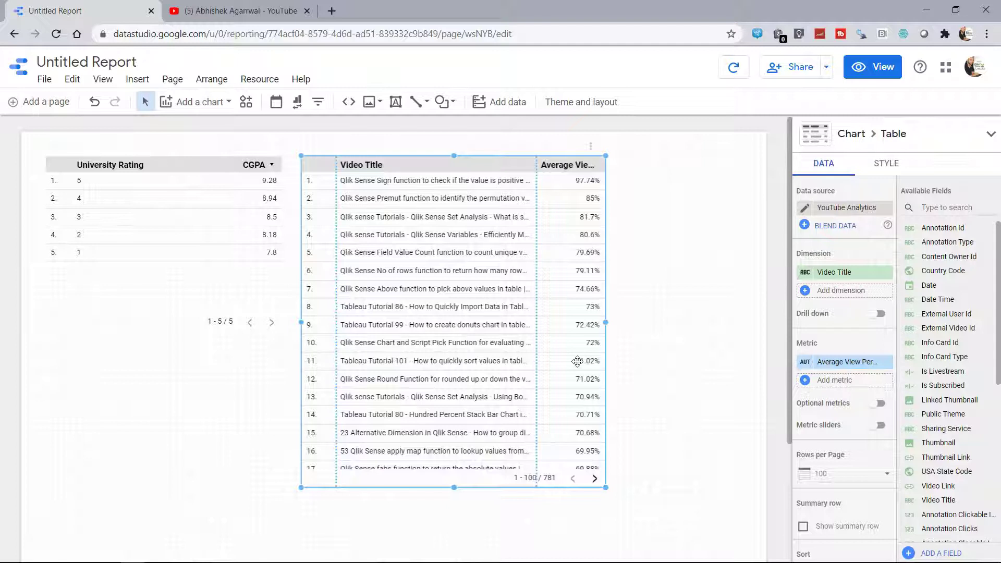
- Add the Video Link field from Available Fields to the video table's dimensions
{"action": "scroll", "coordinate": [578, 362], "scroll_direction": "down", "scroll_amount": 3}
{"action": "scroll", "coordinate": [580, 411], "scroll_direction": "up", "scroll_amount": 3}
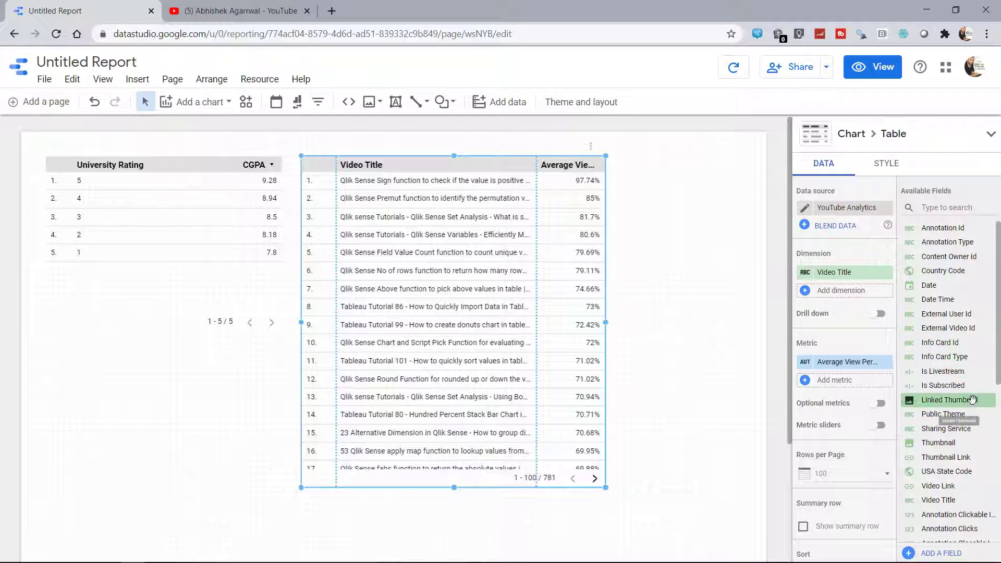
{"action": "scroll", "coordinate": [959, 401], "scroll_direction": "down", "scroll_amount": 3}
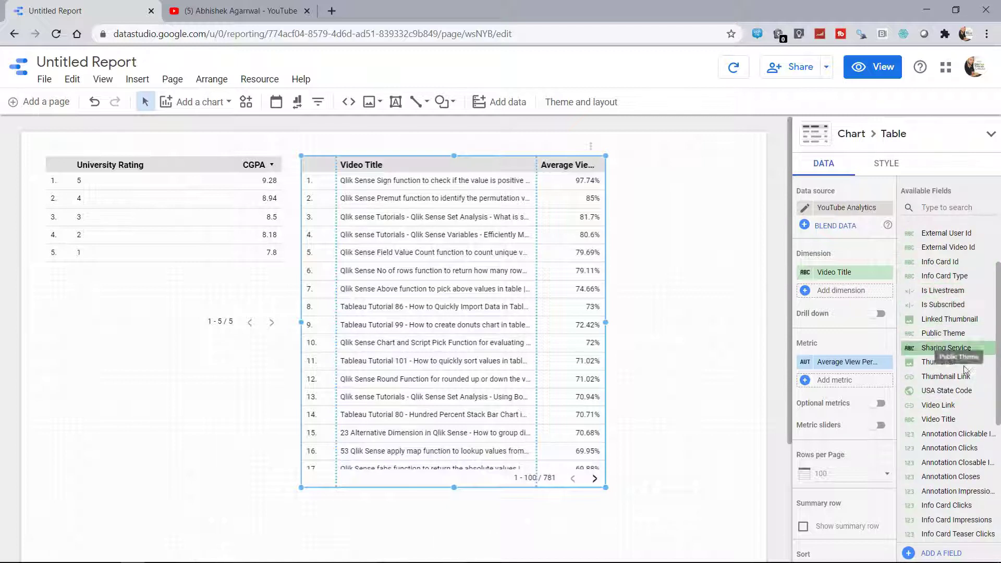
{"action": "scroll", "coordinate": [965, 396], "scroll_direction": "down", "scroll_amount": 1}
{"action": "scroll", "coordinate": [965, 396], "scroll_direction": "down", "scroll_amount": 4}
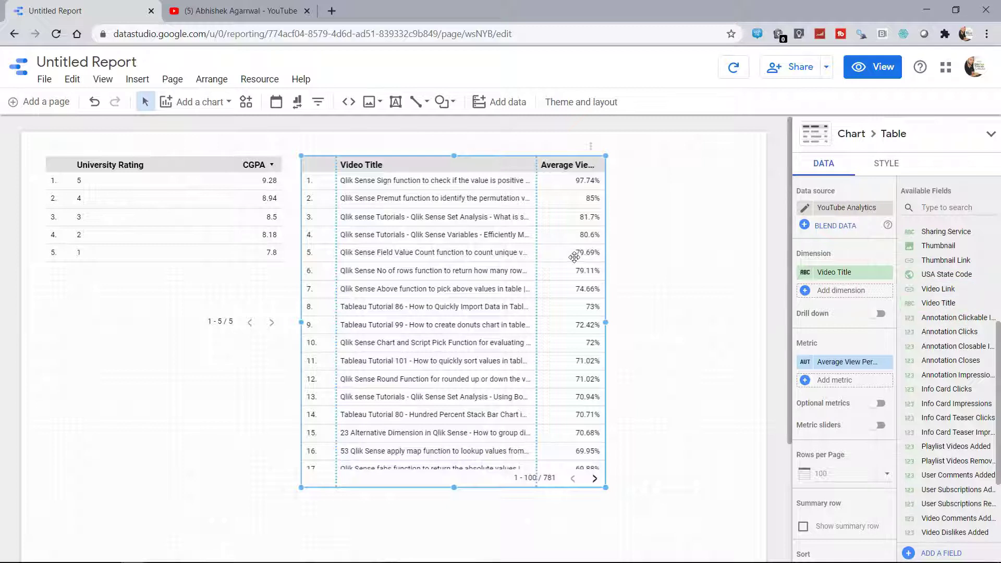
{"action": "left_click_drag", "start_coordinate": [955, 290], "coordinate": [845, 291]}
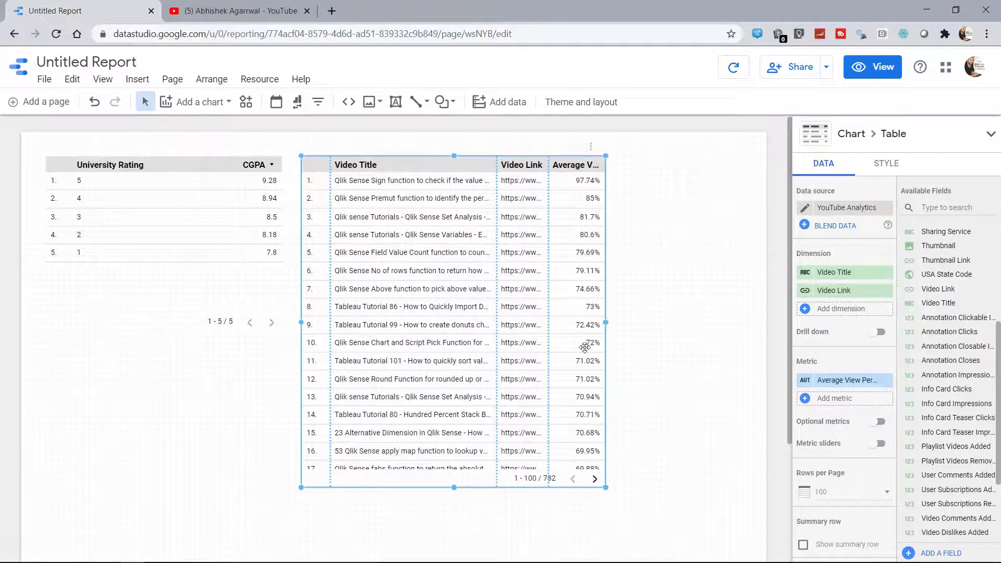
- Widen the video table and narrow Video Title so full Video Link URLs show, then preview in view mode
{"action": "left_click_drag", "start_coordinate": [605, 321], "coordinate": [760, 308]}
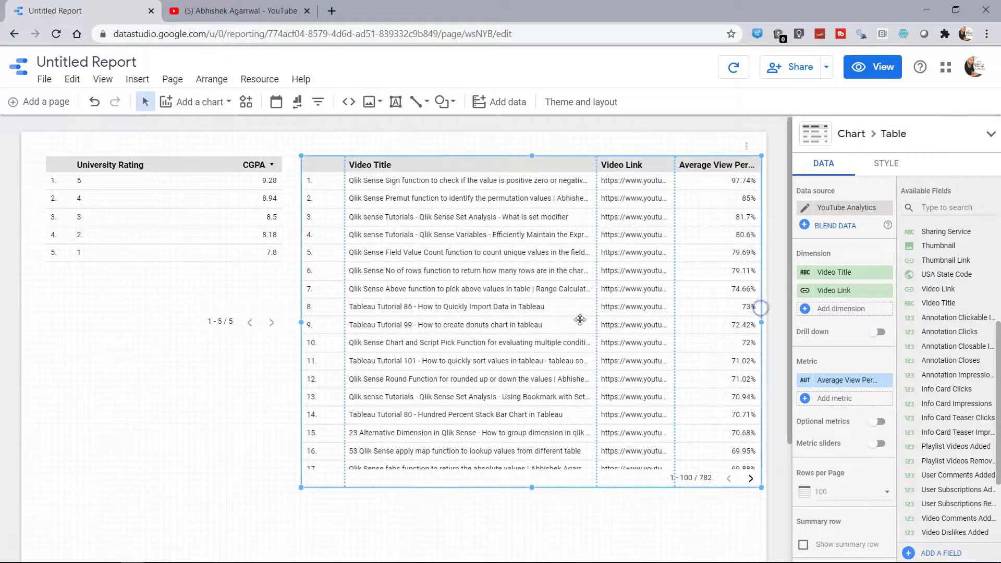
{"action": "left_click_drag", "start_coordinate": [596, 318], "coordinate": [484, 332]}
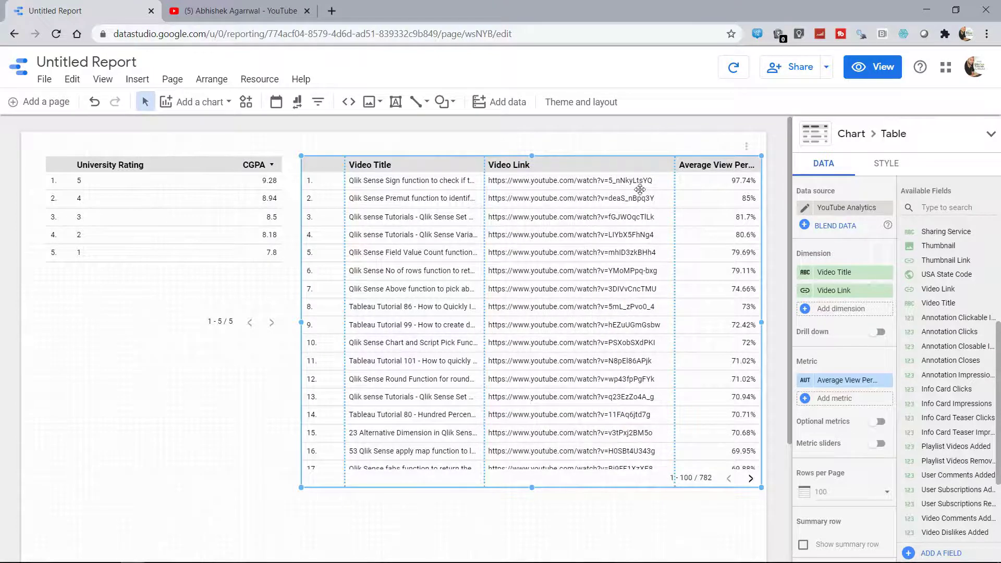
{"action": "left_click", "coordinate": [883, 69]}
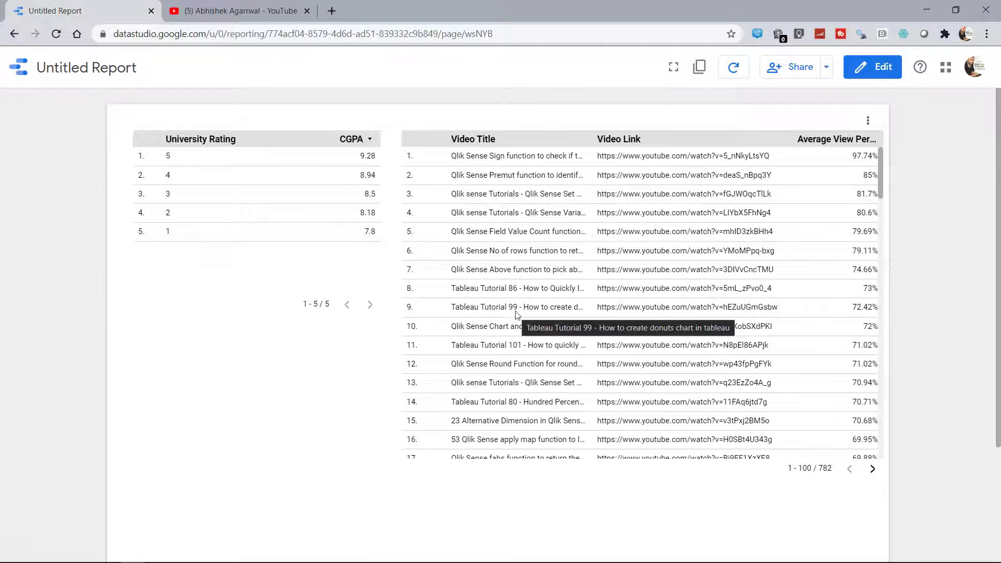
- Scroll through all 100 video rows, check the table's Download CSV and Export to Sheets options, and return to editing
{"action": "scroll", "coordinate": [522, 362], "scroll_direction": "down", "scroll_amount": 4}
{"action": "scroll", "coordinate": [522, 363], "scroll_direction": "down", "scroll_amount": 18}
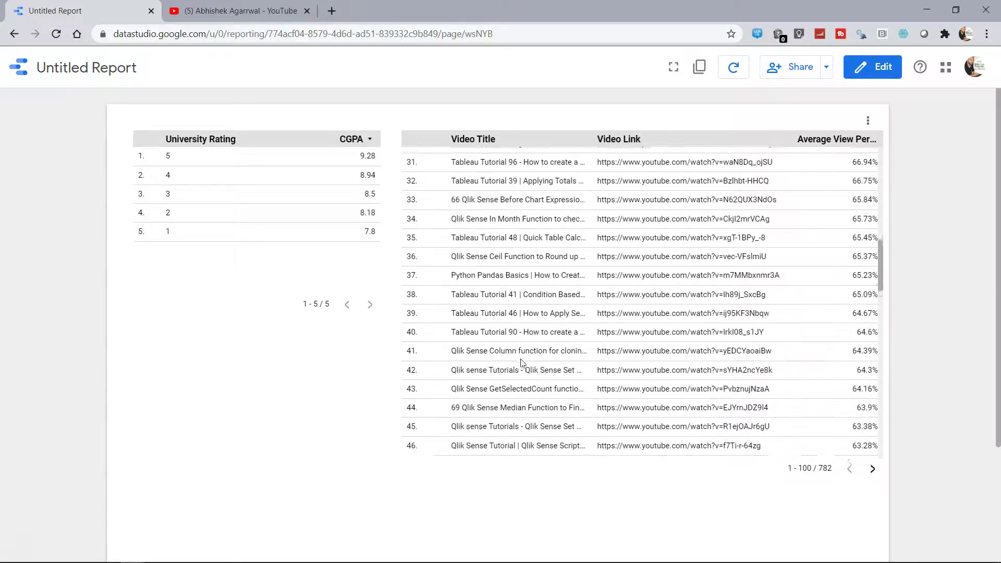
{"action": "scroll", "coordinate": [522, 362], "scroll_direction": "down", "scroll_amount": 6}
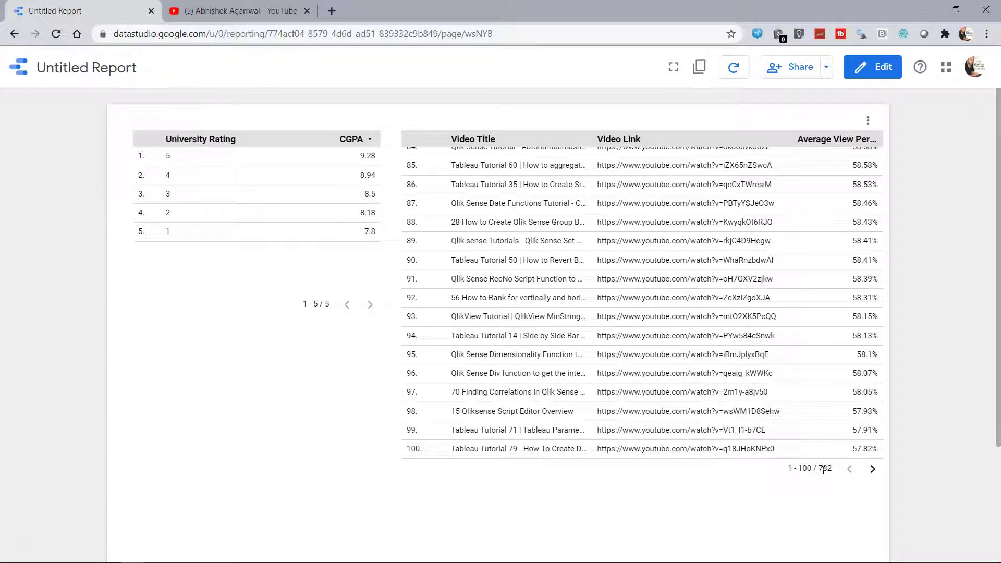
{"action": "scroll", "coordinate": [661, 395], "scroll_direction": "up", "scroll_amount": 7}
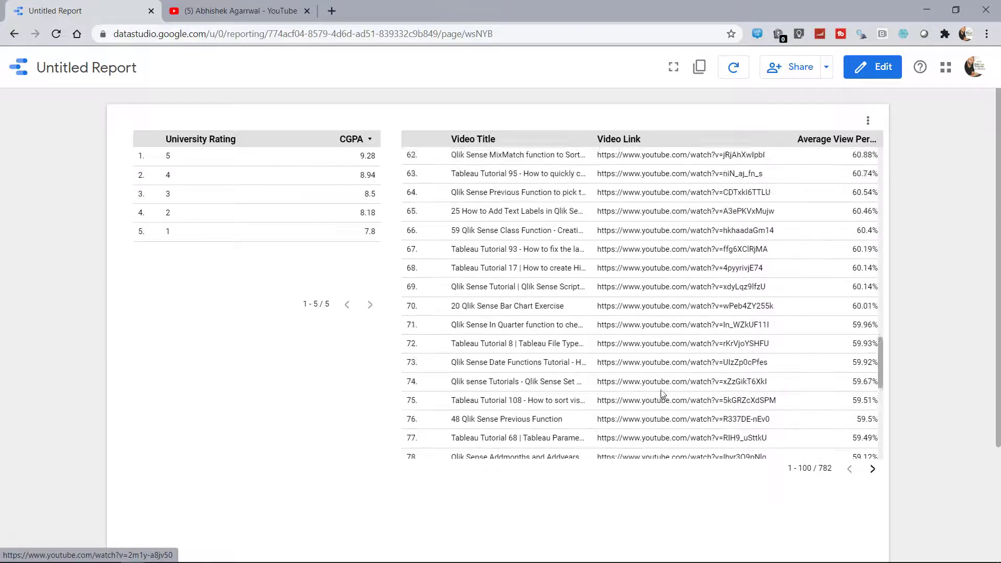
{"action": "scroll", "coordinate": [661, 395], "scroll_direction": "up", "scroll_amount": 11}
{"action": "scroll", "coordinate": [542, 283], "scroll_direction": "up", "scroll_amount": 4}
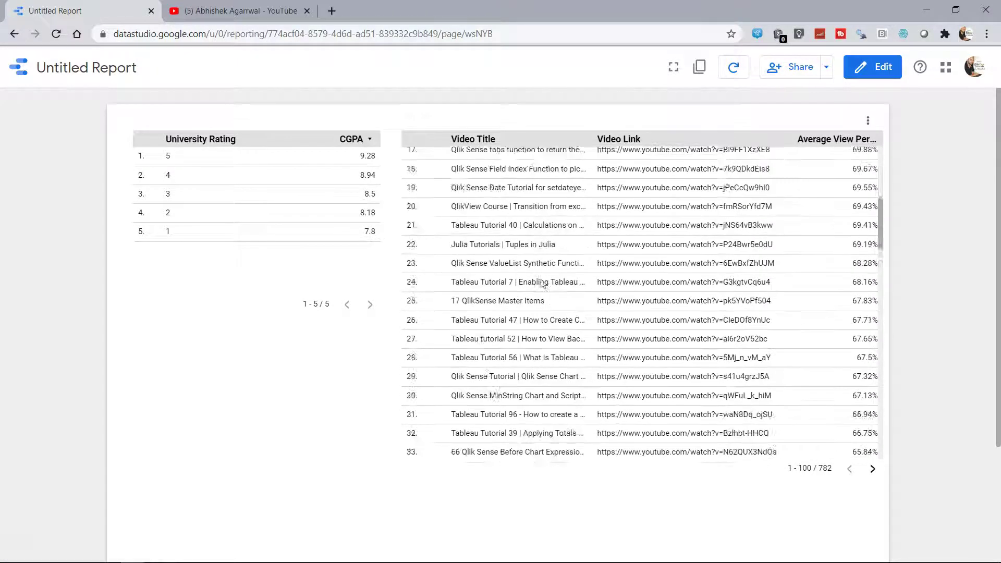
{"action": "scroll", "coordinate": [542, 283], "scroll_direction": "up", "scroll_amount": 5}
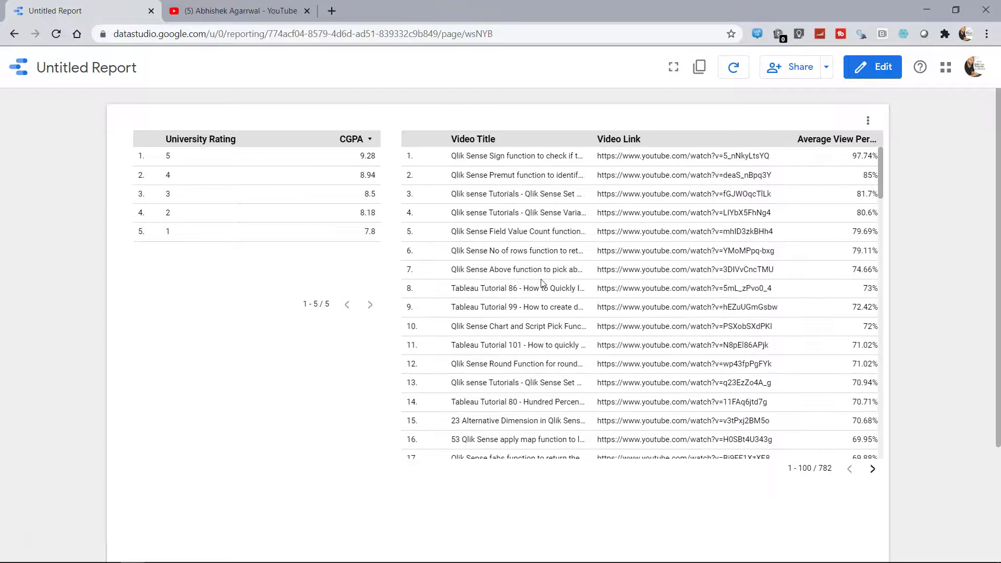
{"action": "left_click", "coordinate": [867, 121]}
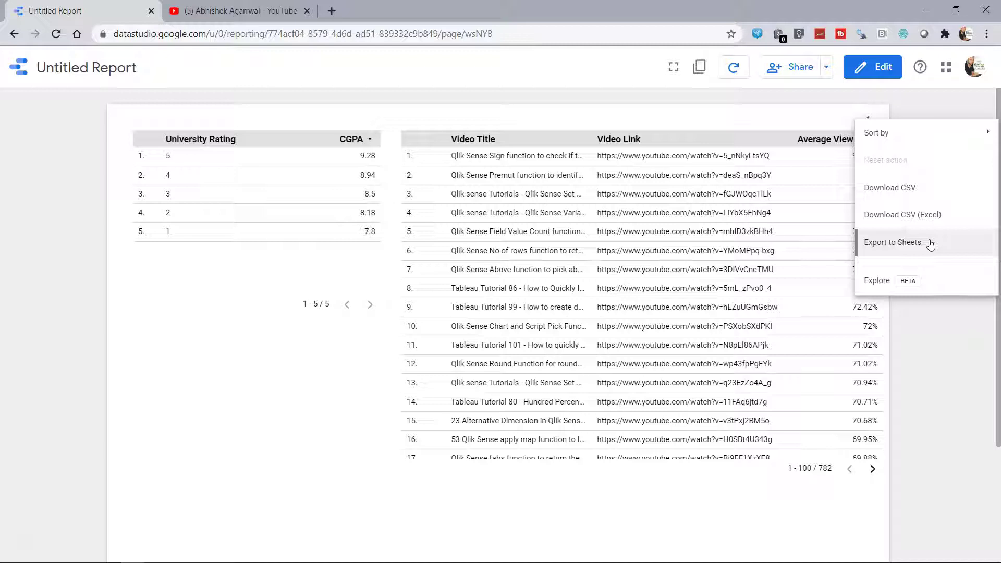
{"action": "left_click", "coordinate": [870, 71]}
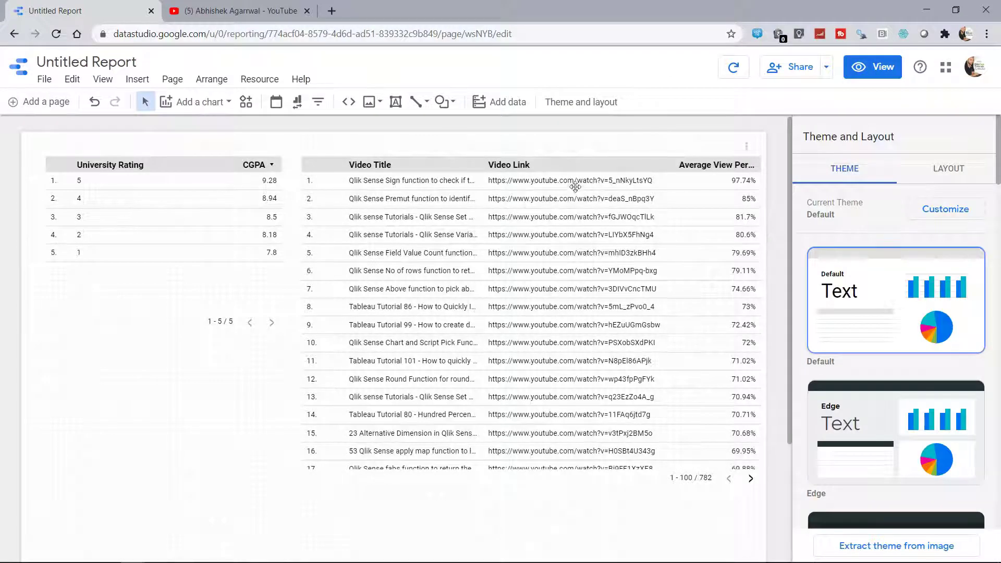
- Select the video table, scroll through its Available Fields, and bring up the chart-type list
{"action": "left_click", "coordinate": [579, 170]}
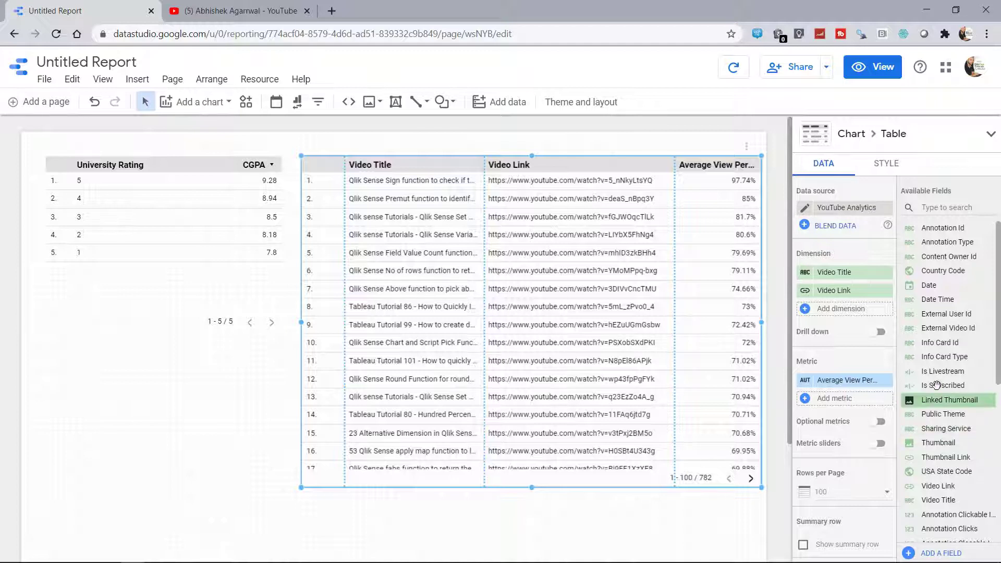
{"action": "scroll", "coordinate": [937, 384], "scroll_direction": "down", "scroll_amount": 6}
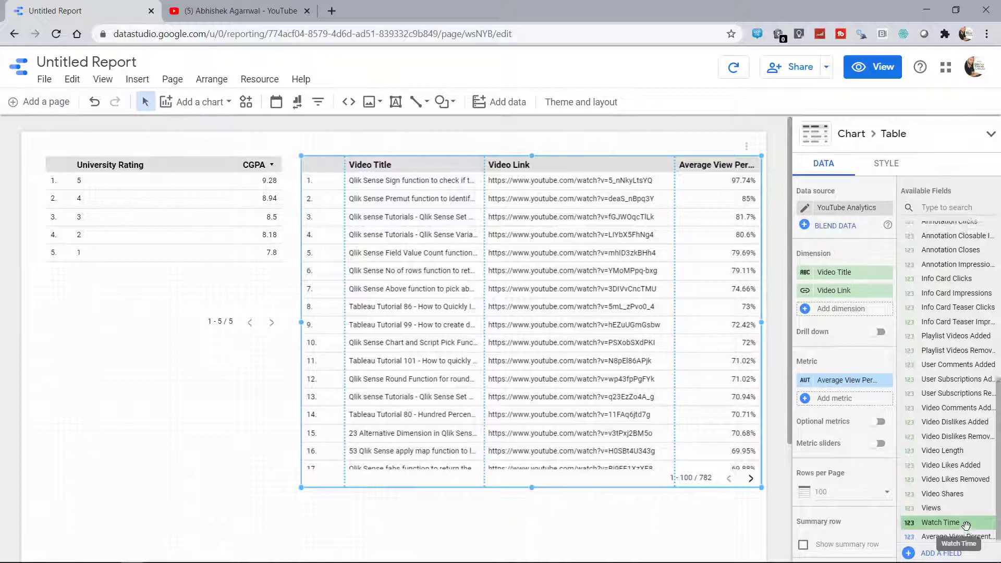
{"action": "scroll", "coordinate": [956, 495], "scroll_direction": "up", "scroll_amount": 3}
{"action": "scroll", "coordinate": [953, 423], "scroll_direction": "up", "scroll_amount": 6}
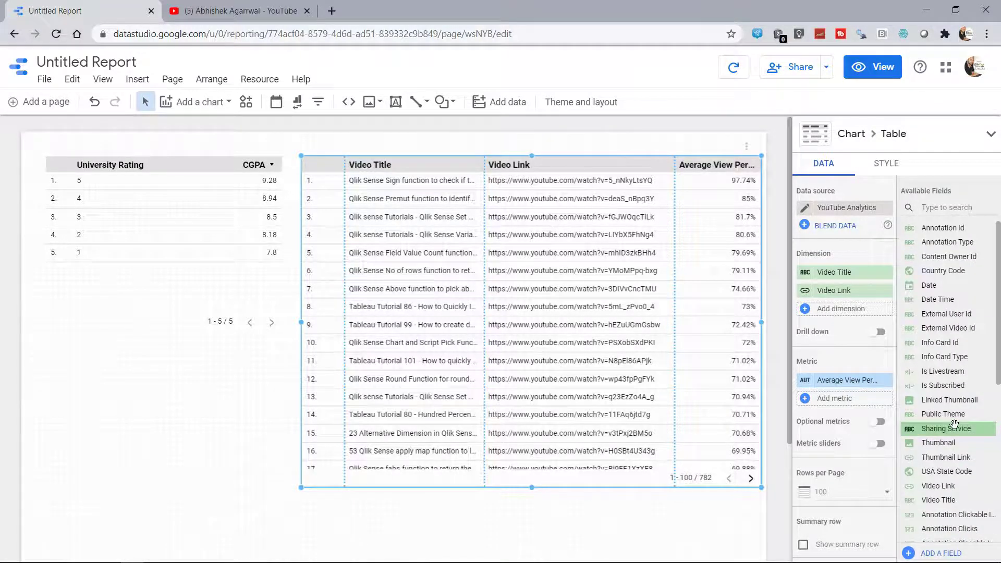
{"action": "scroll", "coordinate": [953, 423], "scroll_direction": "down", "scroll_amount": 8}
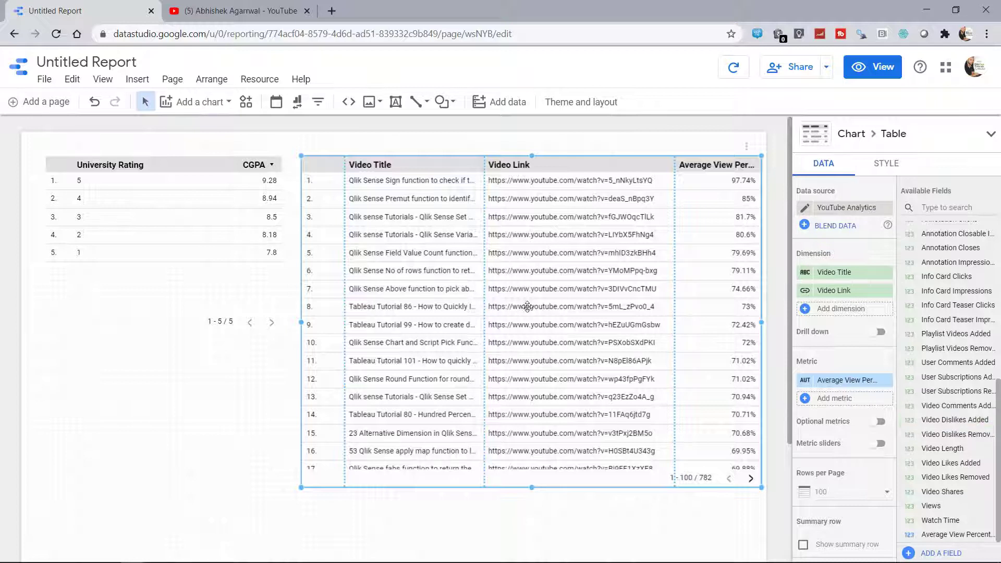
{"action": "left_click", "coordinate": [194, 102]}
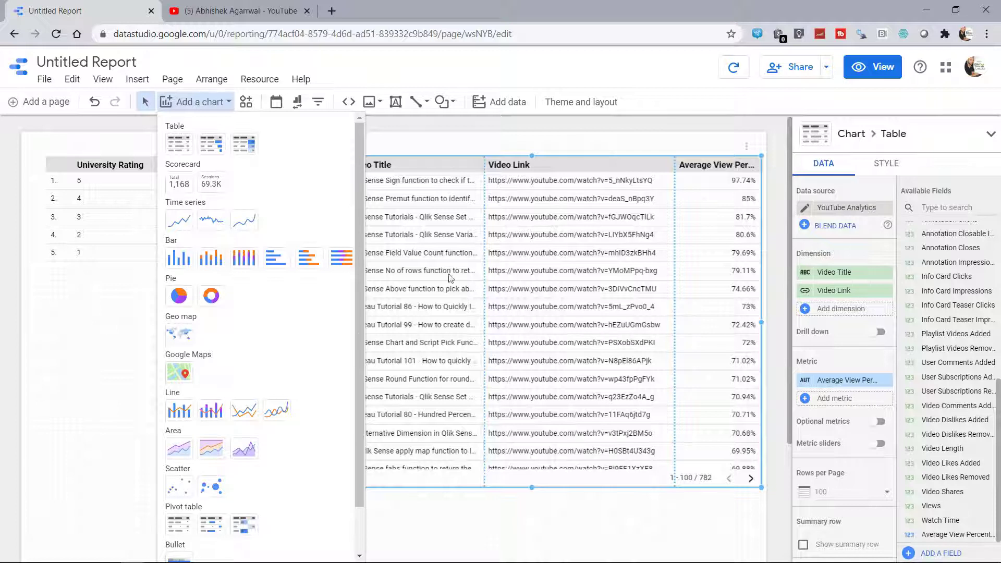
- Dismiss the chart-type list, reopen it, and close it again on the empty canvas
{"action": "left_click", "coordinate": [508, 140]}
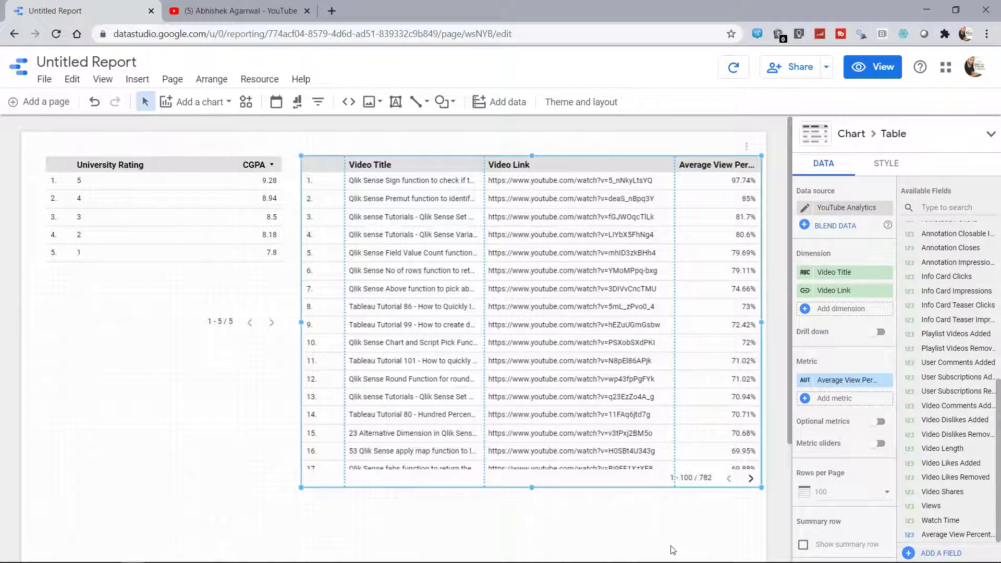
{"action": "left_click", "coordinate": [211, 102]}
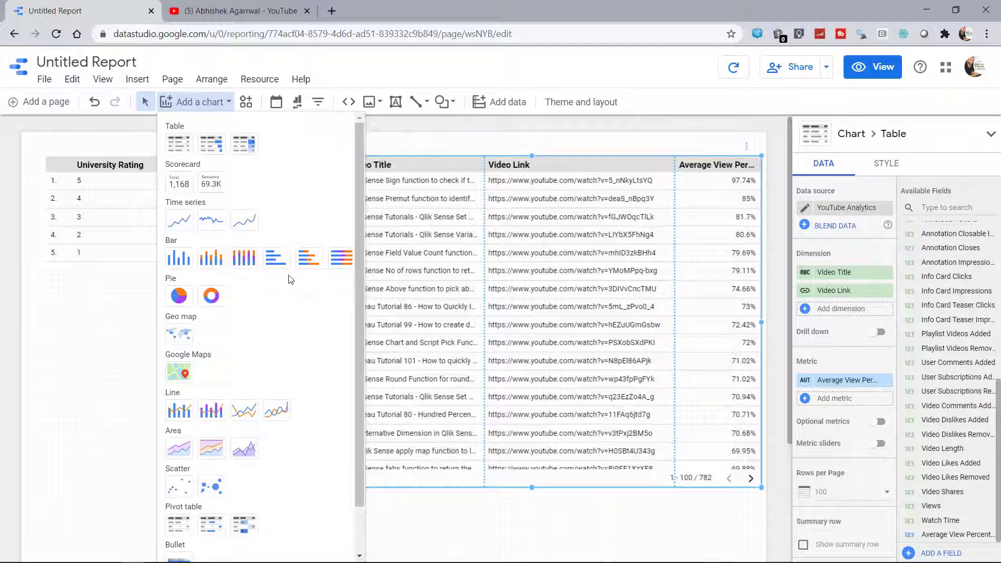
{"action": "left_click", "coordinate": [521, 521]}
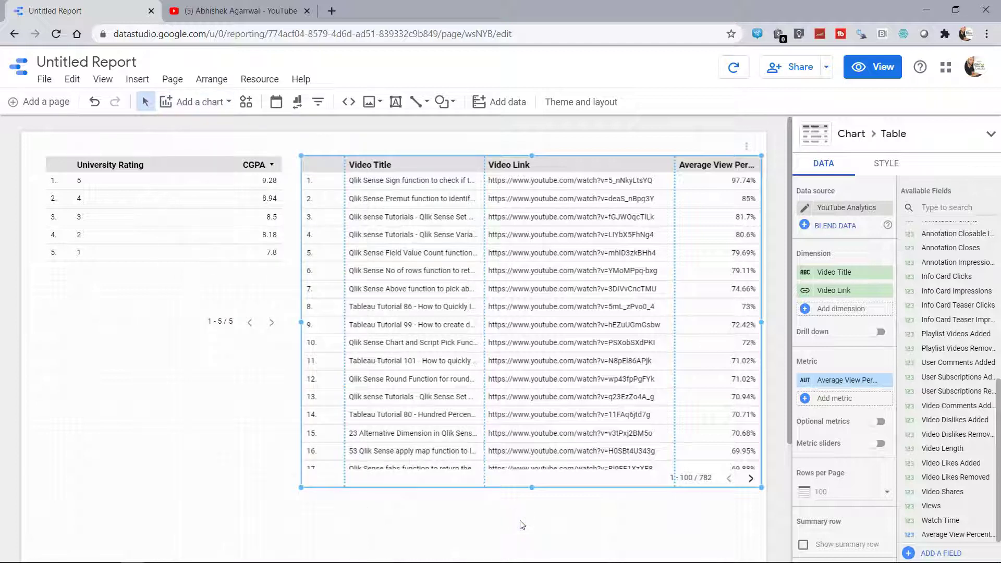